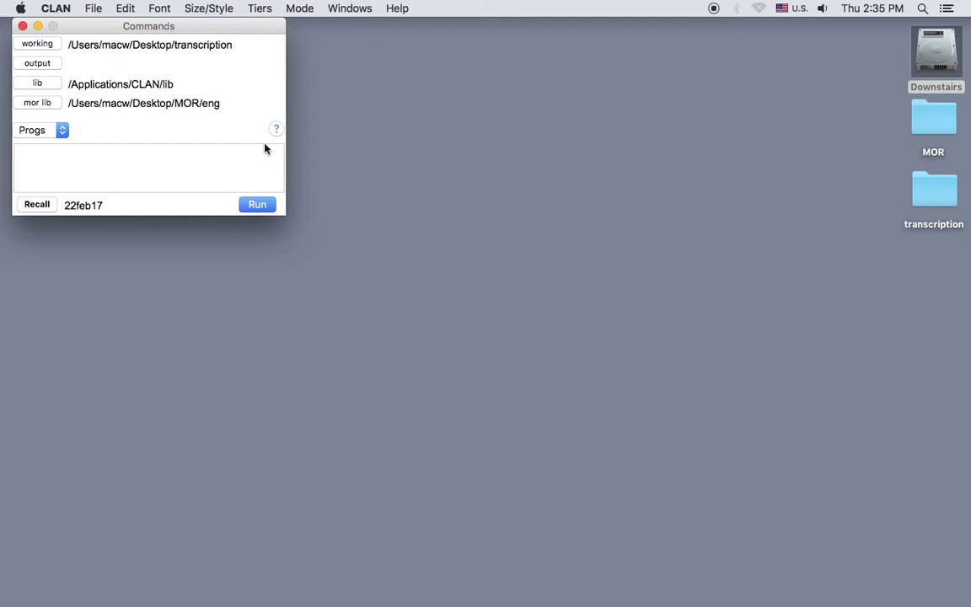
Bring CLAN's Commands window to the front from the Windows menu.
click(350, 10)
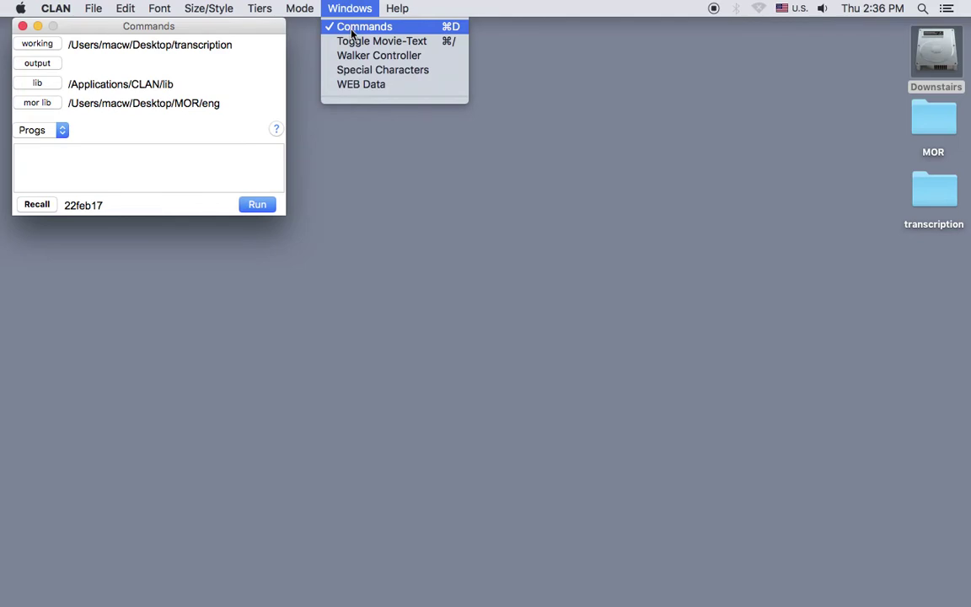
click(254, 69)
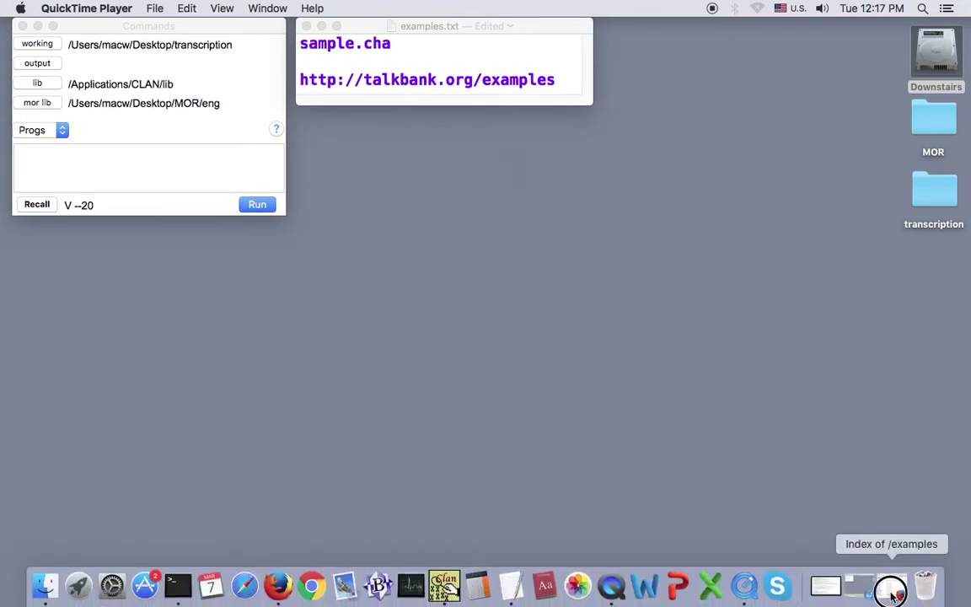
Restore the minimized Firefox 'Index of /examples' page from the Dock.
click(887, 588)
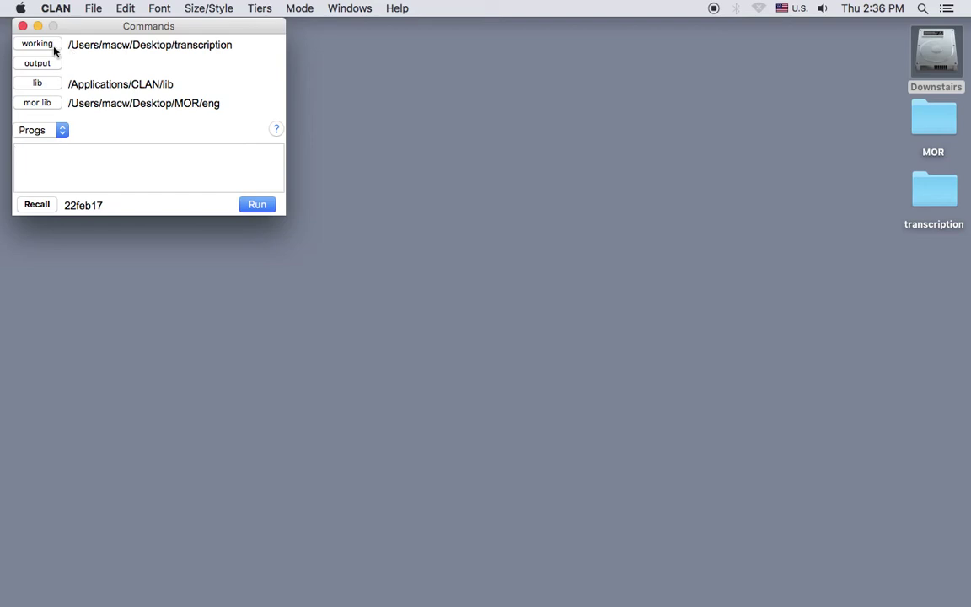
Change the working folder from transcription to /Applications/CLAN/examples.
click(53, 49)
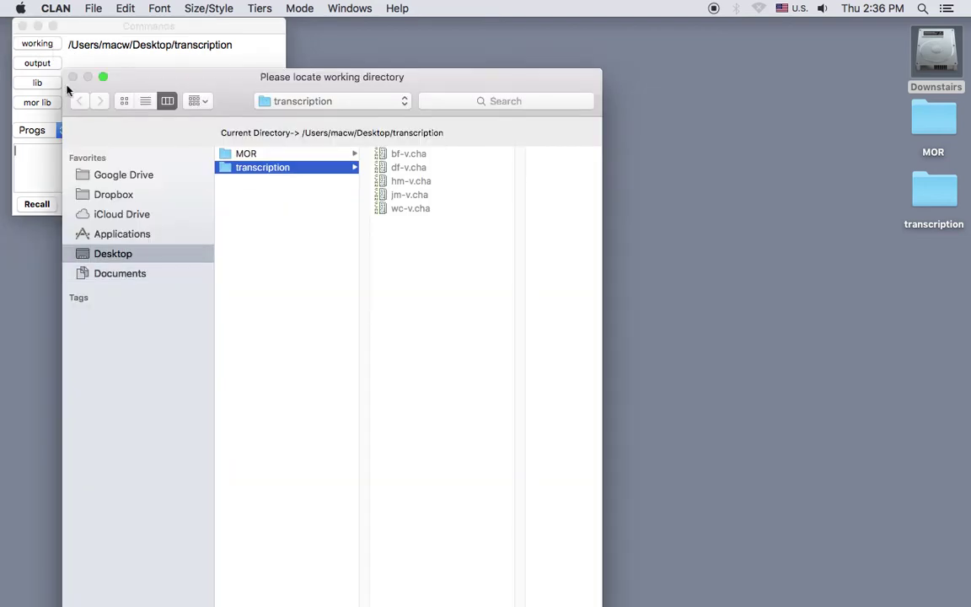
click(107, 236)
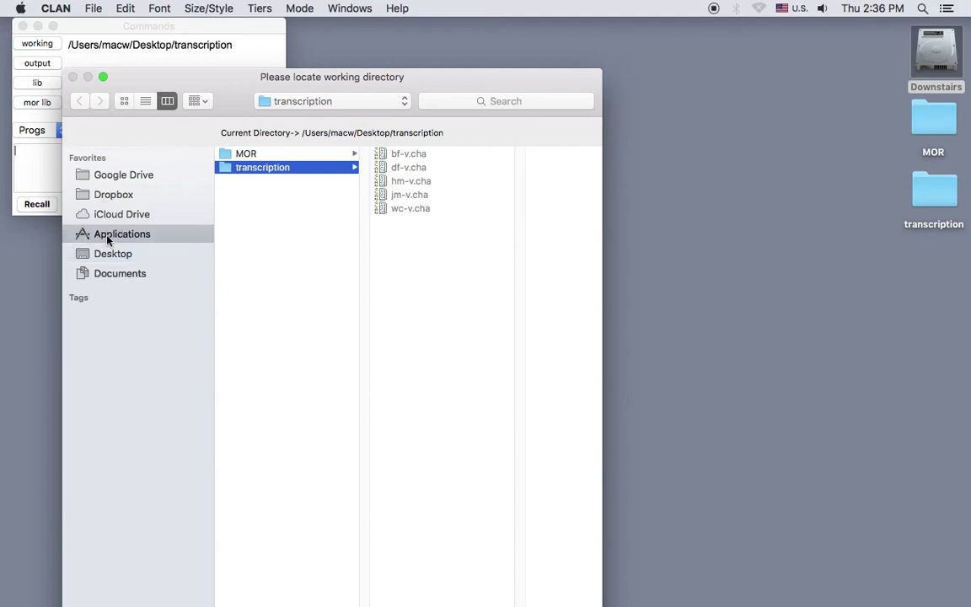
click(248, 278)
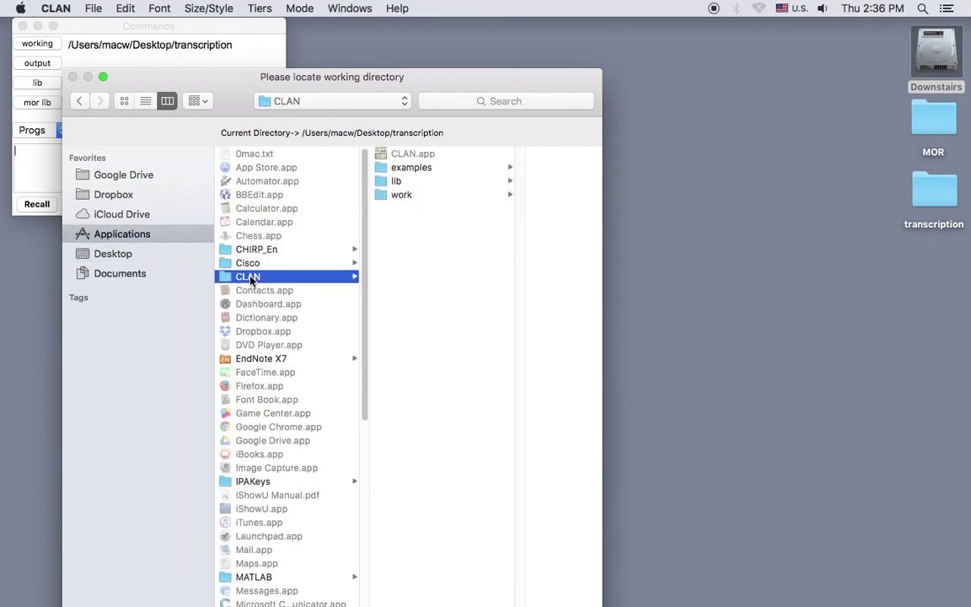
click(392, 169)
key(Return)
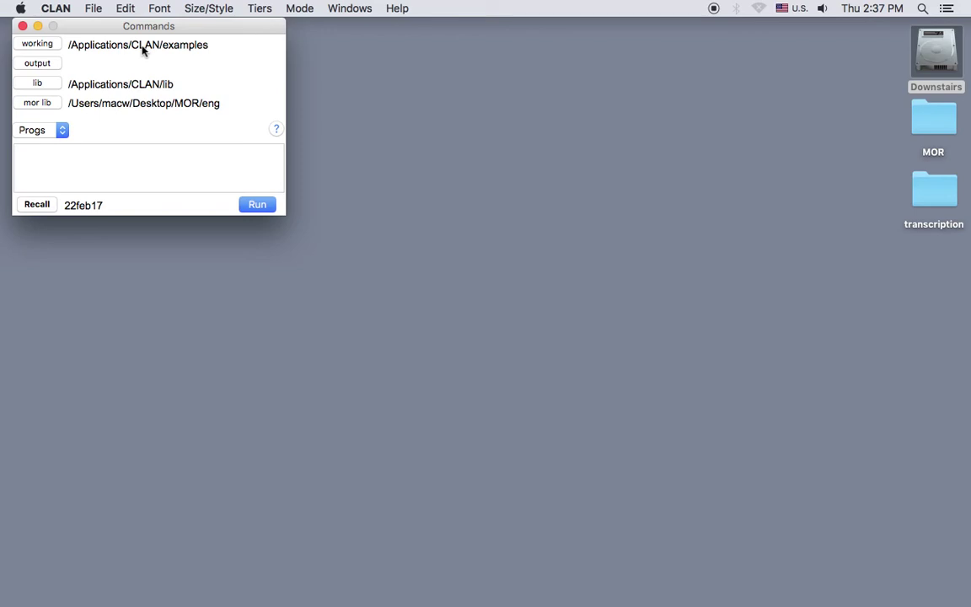
click(143, 48)
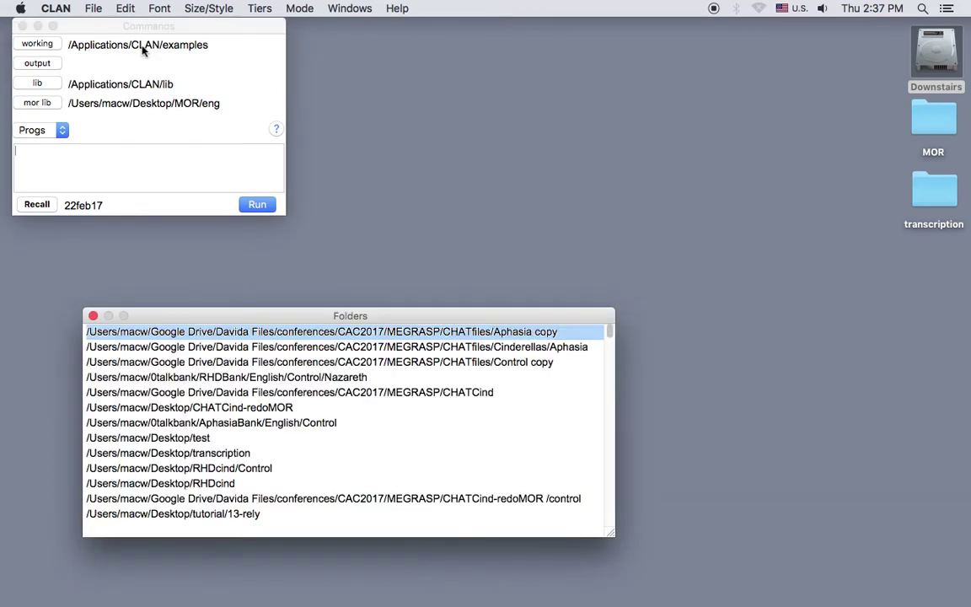
click(92, 315)
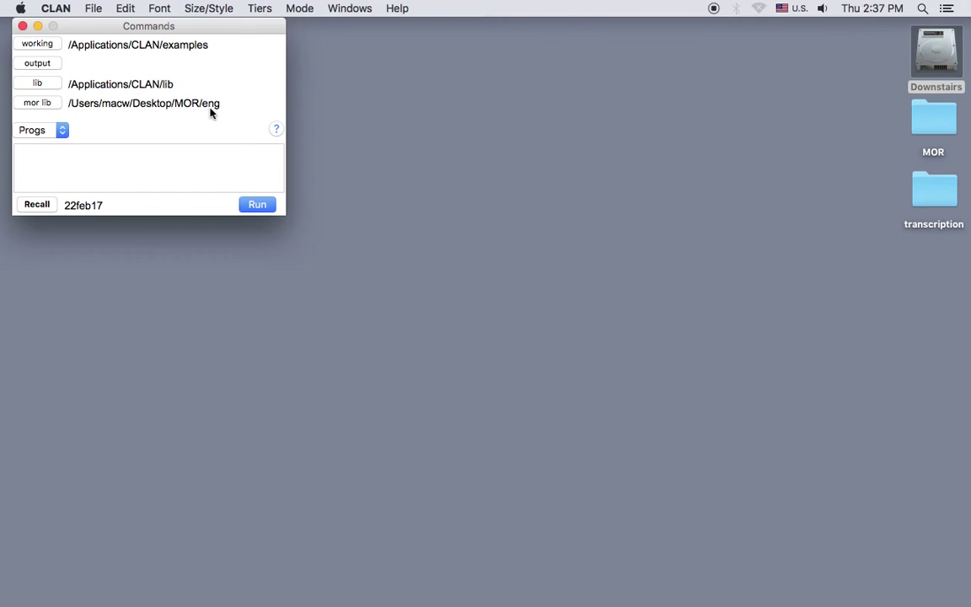
Load the English - eng grammar via File > Get MOR Grammar, keeping the MOR/eng library.
click(94, 9)
mouse_move(116, 61)
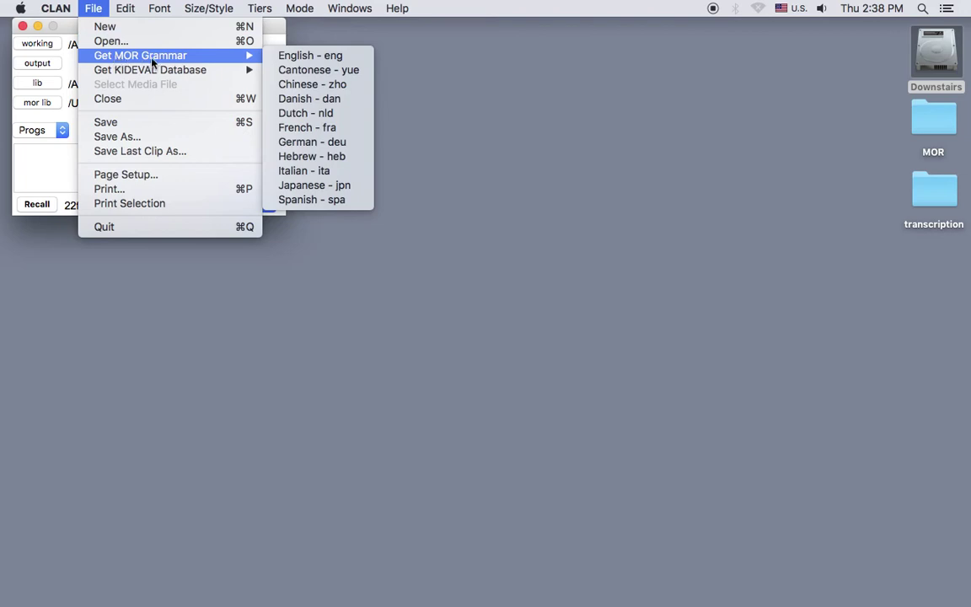
click(278, 57)
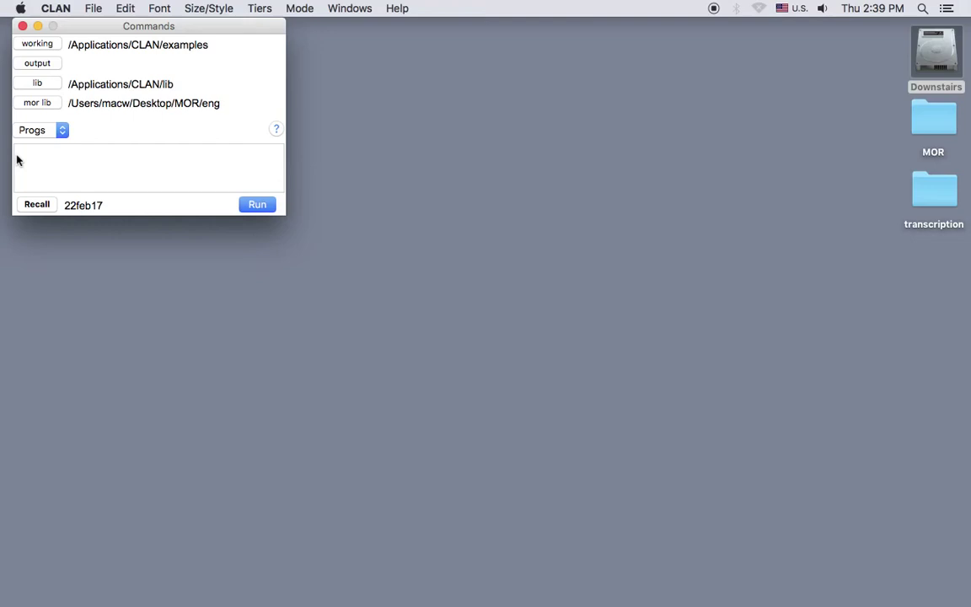
Run 'freq sample.cha' to list word frequencies and type/token ratios per speaker.
text(freq)
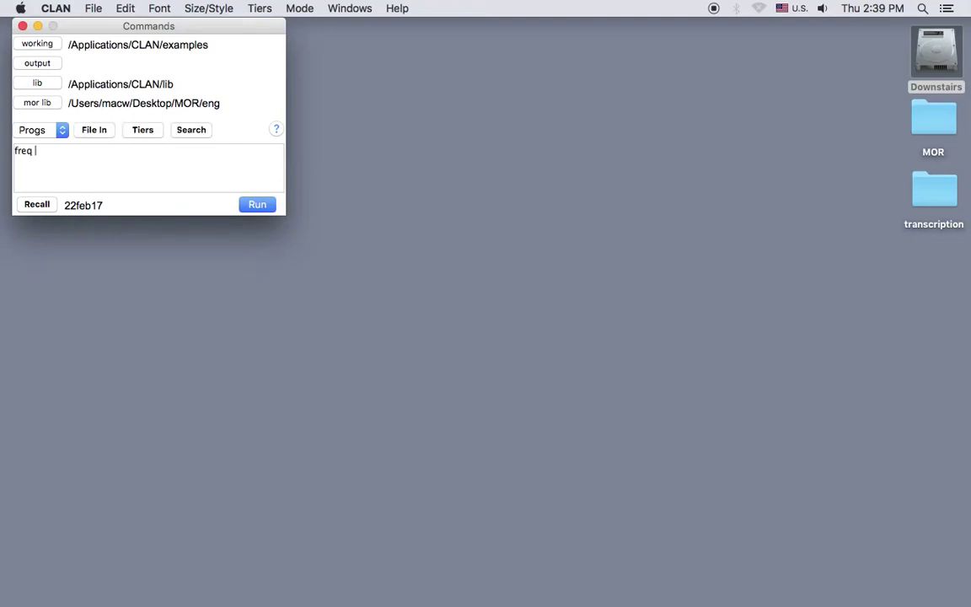
text( sample.cha)
key(Return)
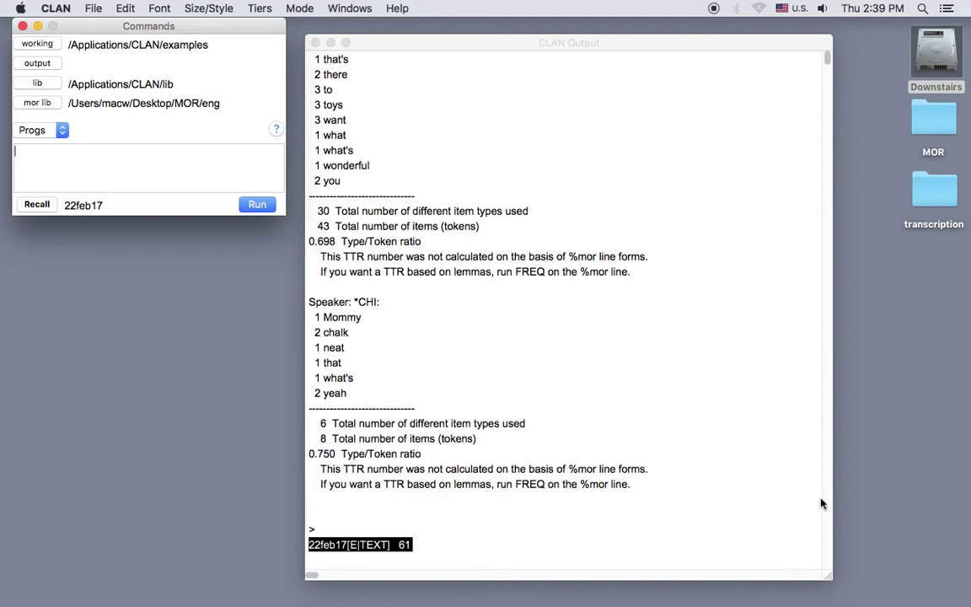
Scroll the freq output to the Speaker *CHI section and mark its total items and tokens lines.
click(756, 499)
scroll(757, 500, up, 3)
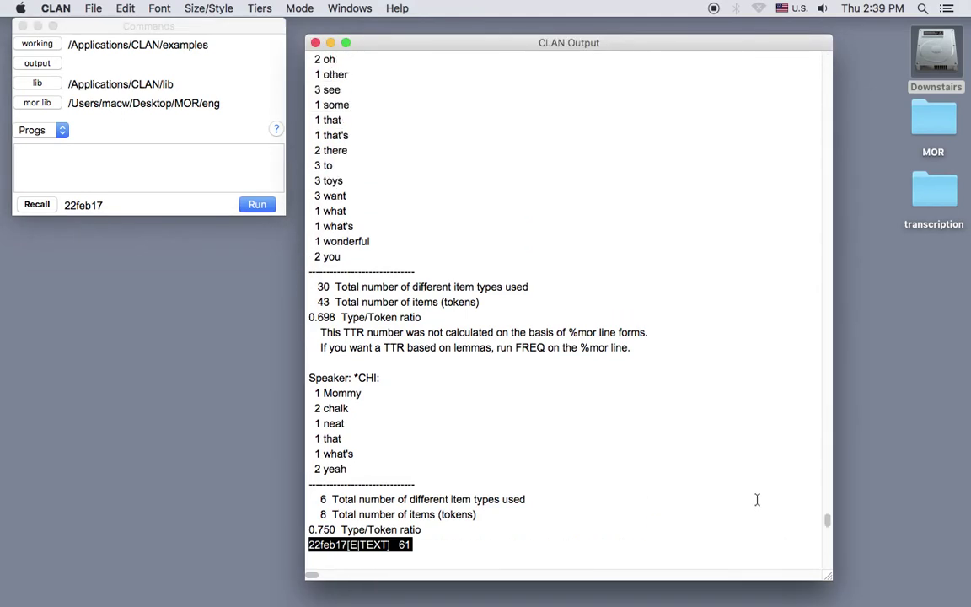
scroll(756, 499, up, 7)
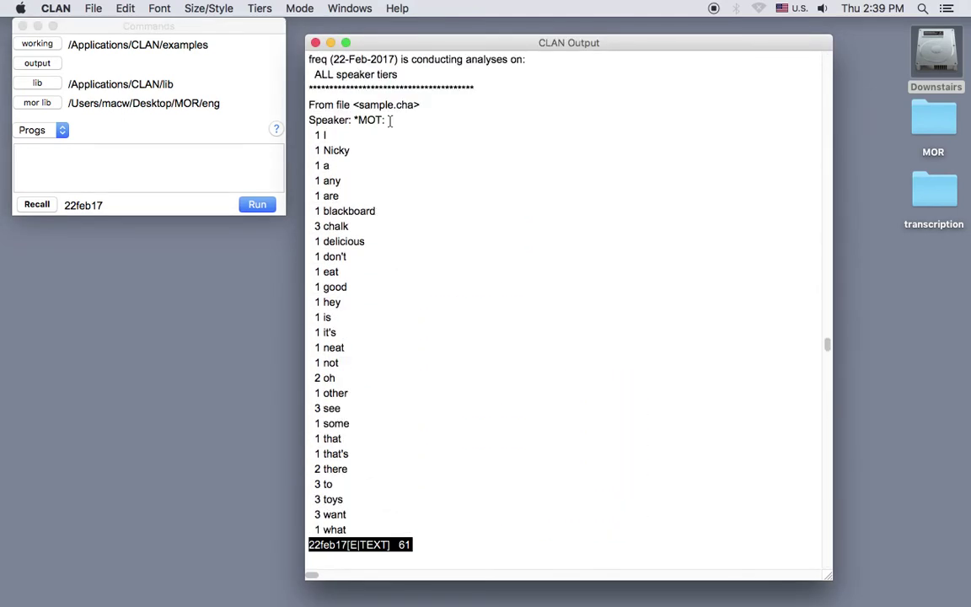
scroll(396, 133, down, 1)
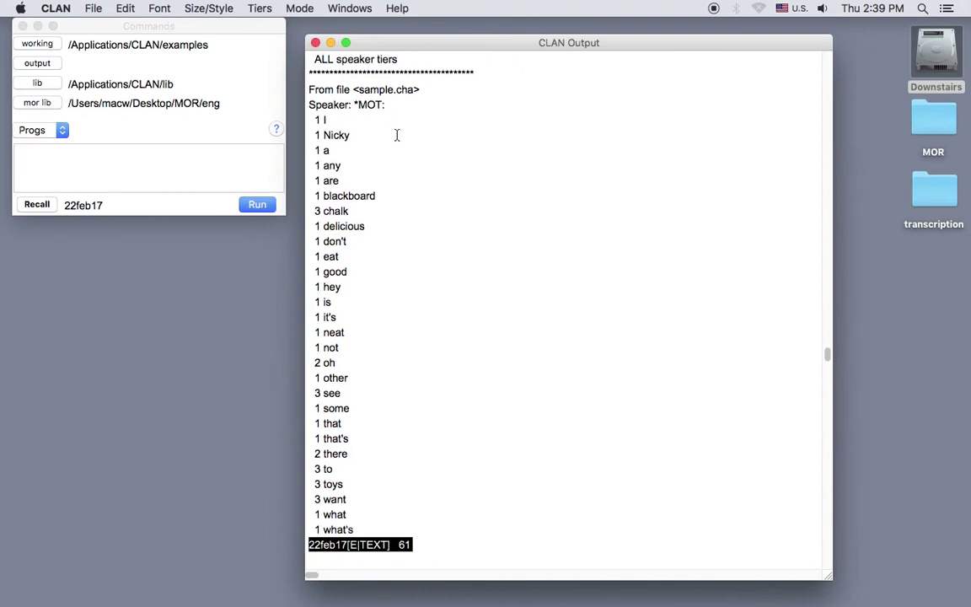
scroll(396, 135, down, 9)
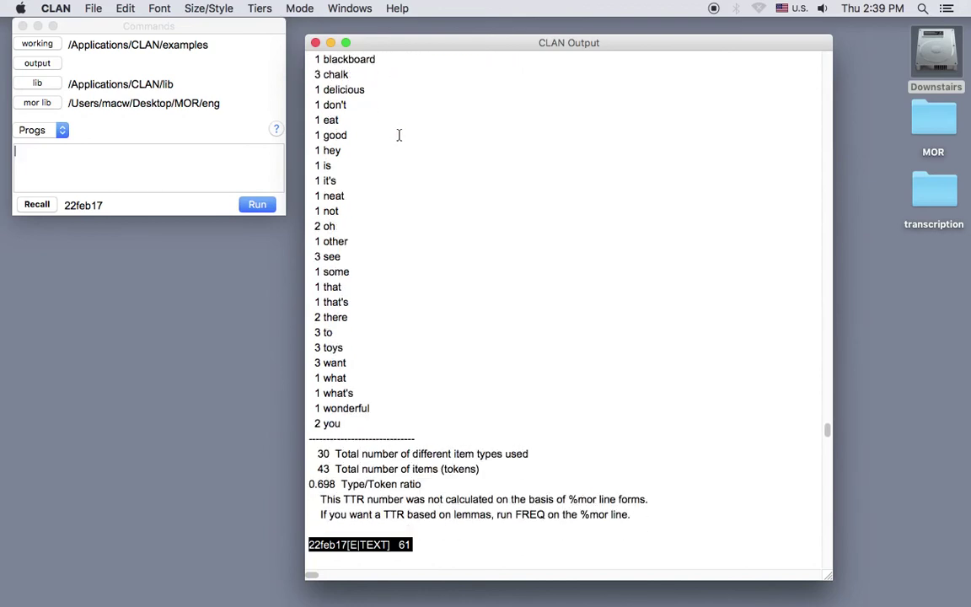
scroll(400, 136, down, 7)
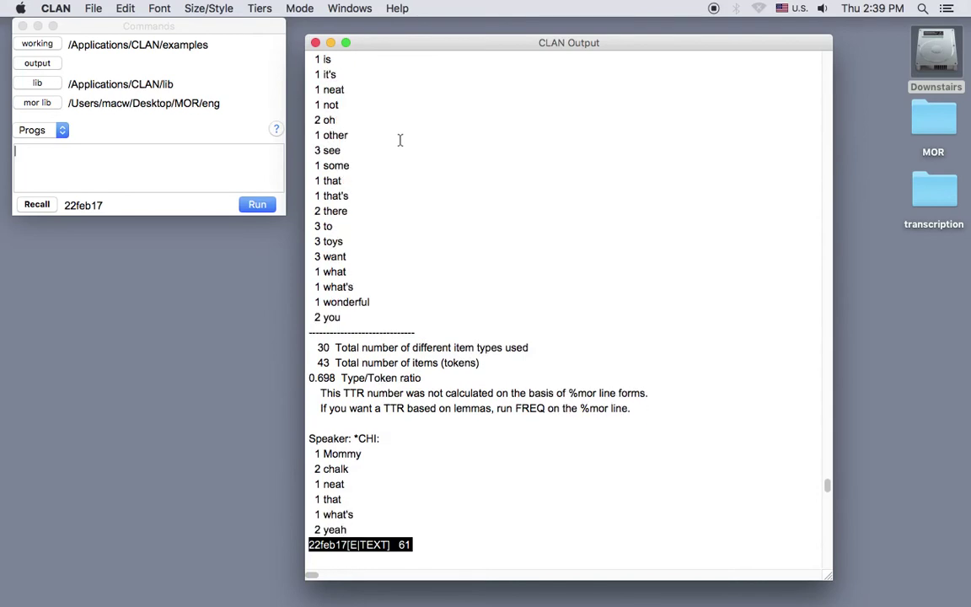
scroll(399, 140, down, 2)
scroll(400, 140, down, 3)
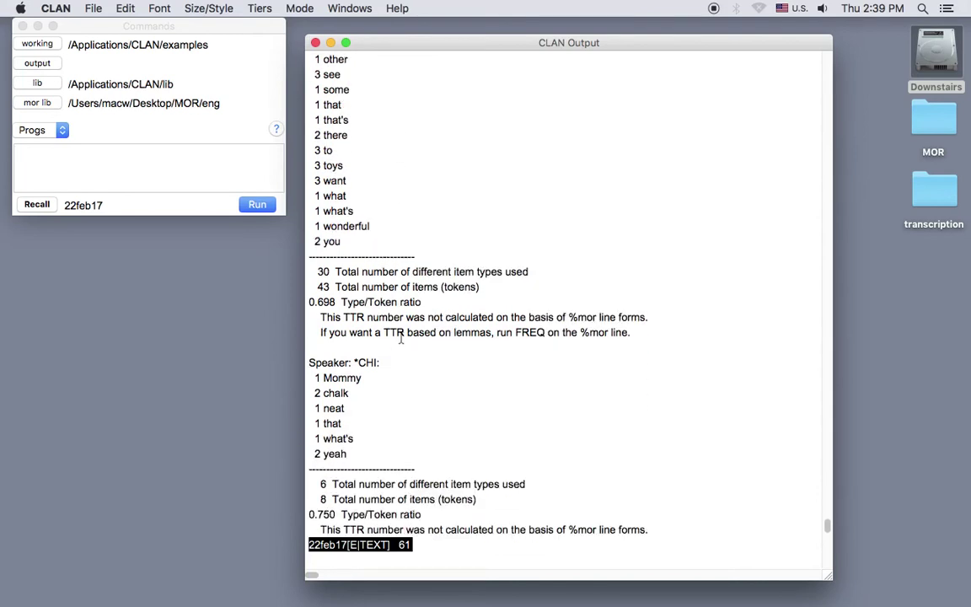
scroll(358, 333, down, 2)
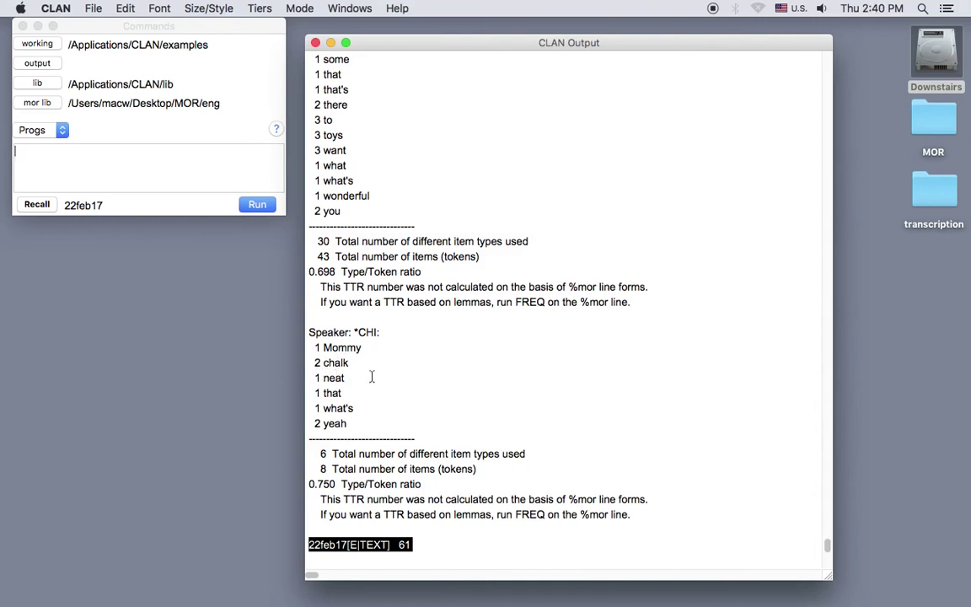
click(393, 465)
click(474, 475)
Close the freq output, enter 'freq sample.cha' again, and check the Recall command history.
click(315, 43)
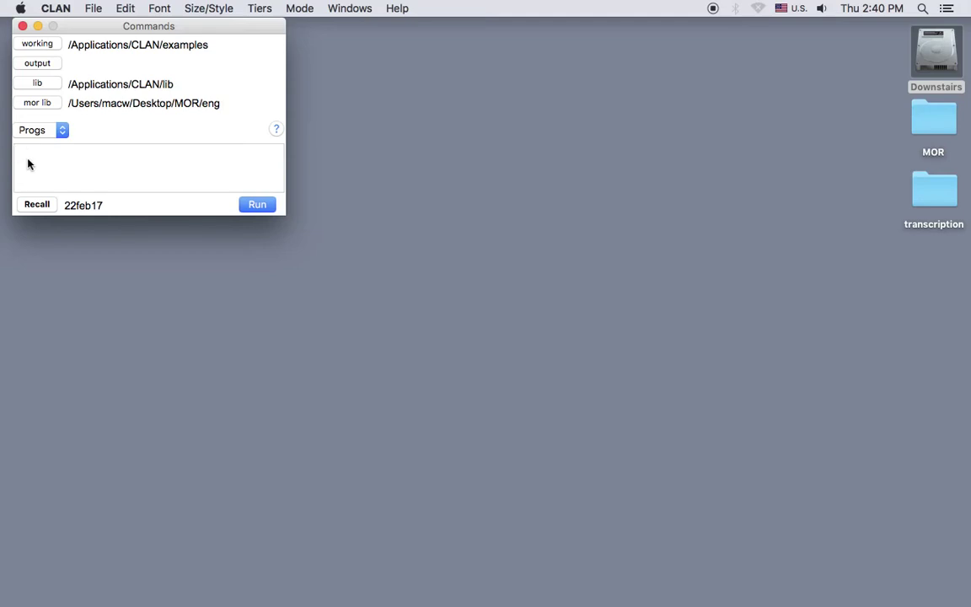
text(freq sample.cha)
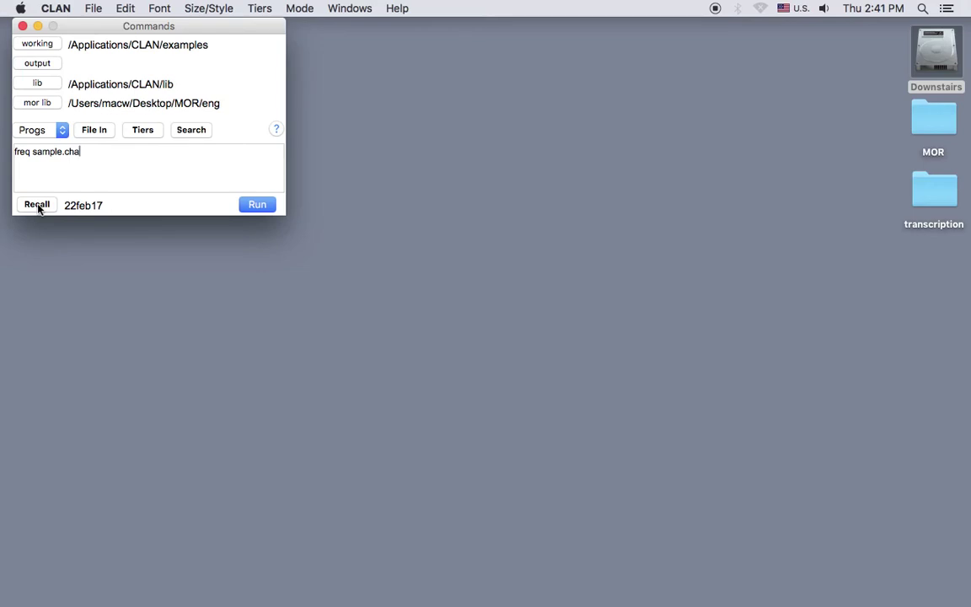
click(37, 205)
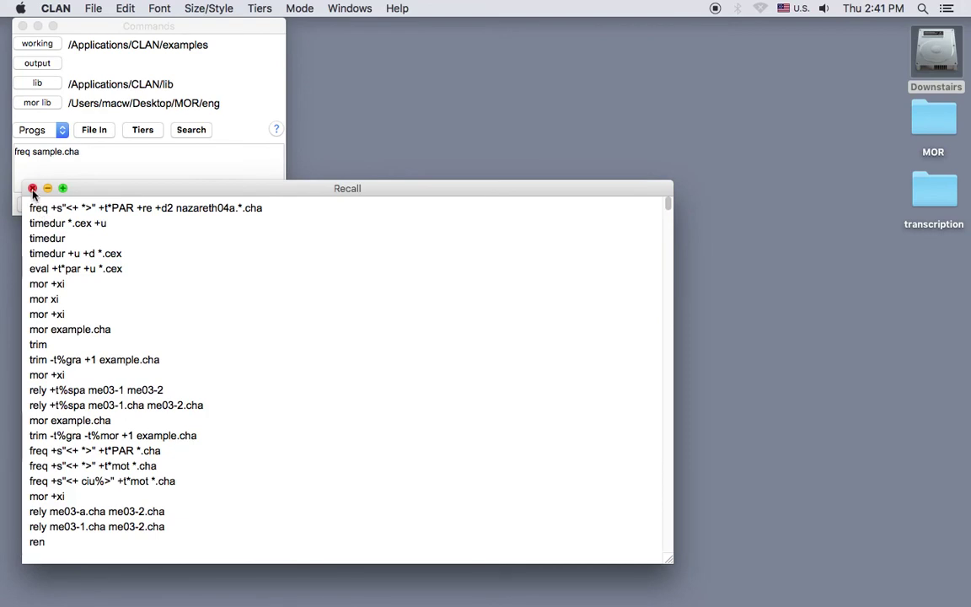
click(32, 188)
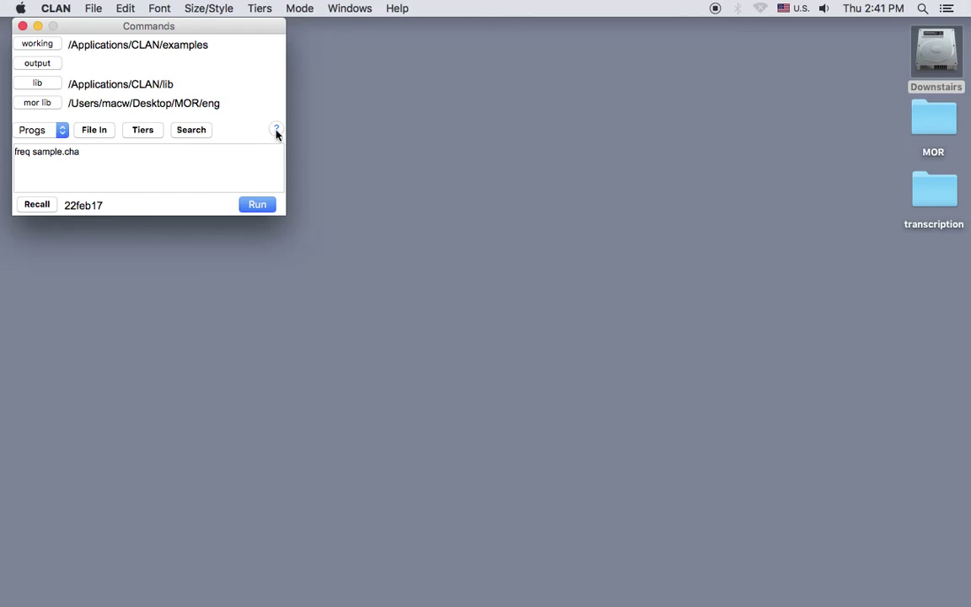
Review the general CLAN help listing and commands.cut file, then close both windows.
click(276, 130)
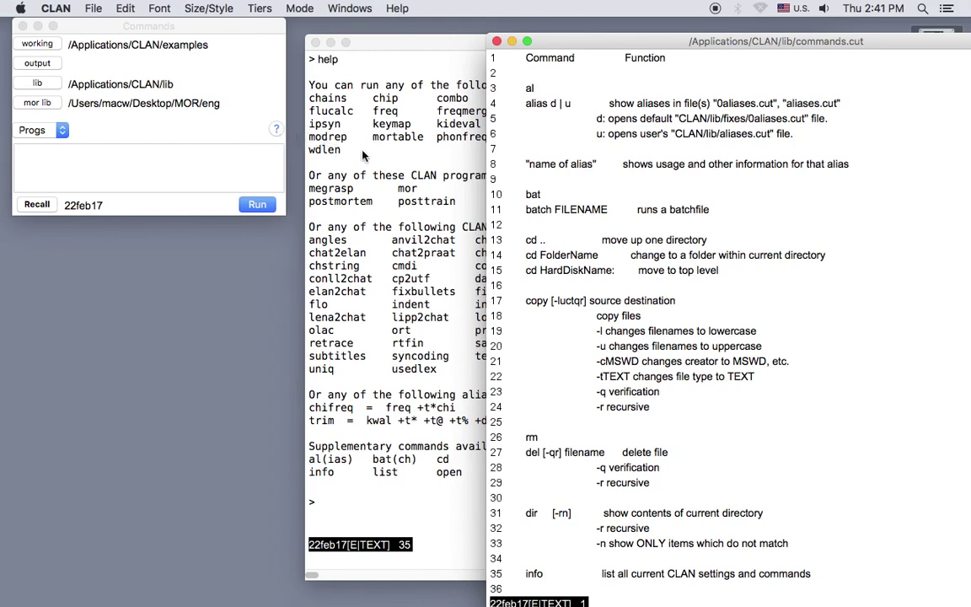
click(329, 142)
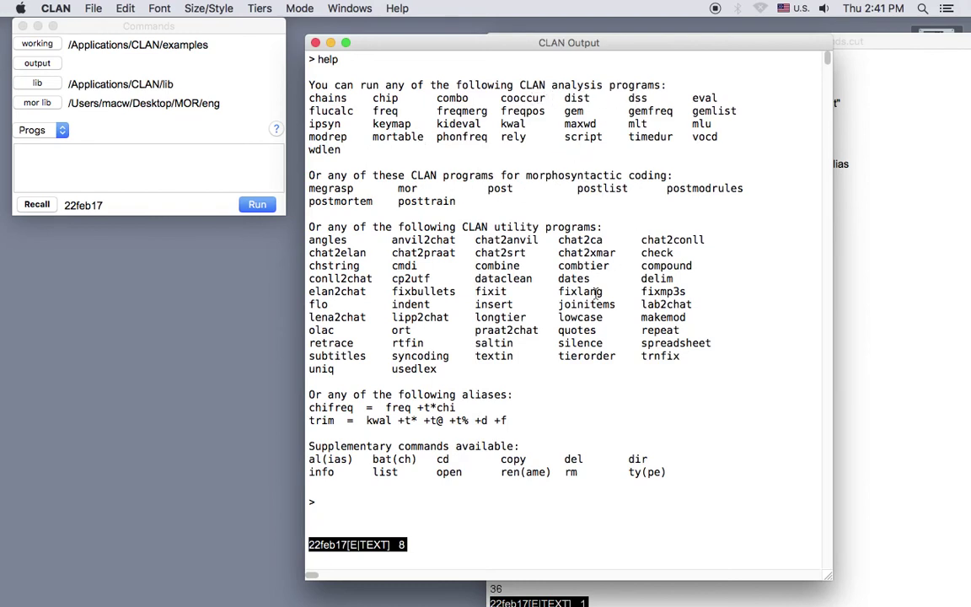
click(851, 309)
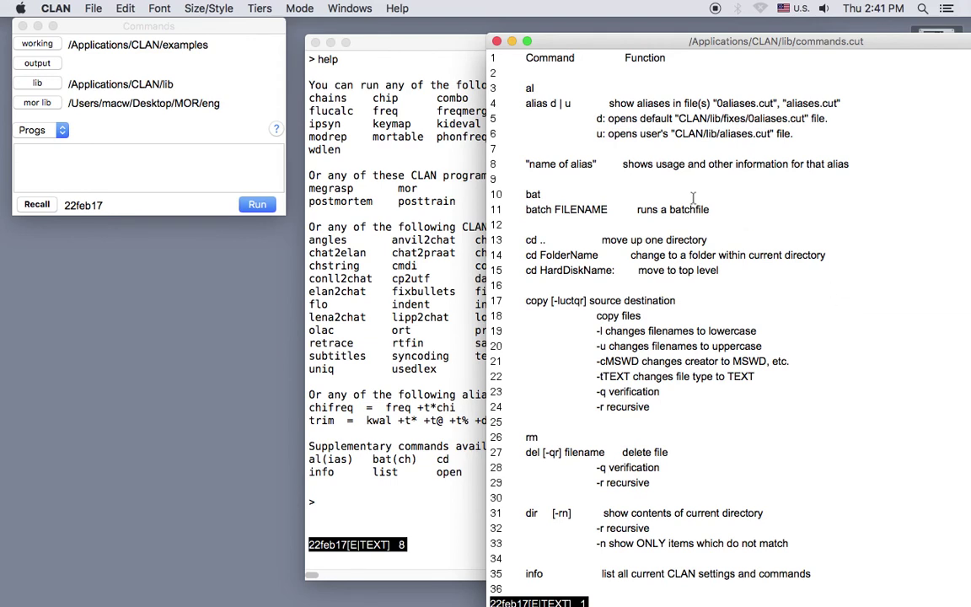
click(496, 41)
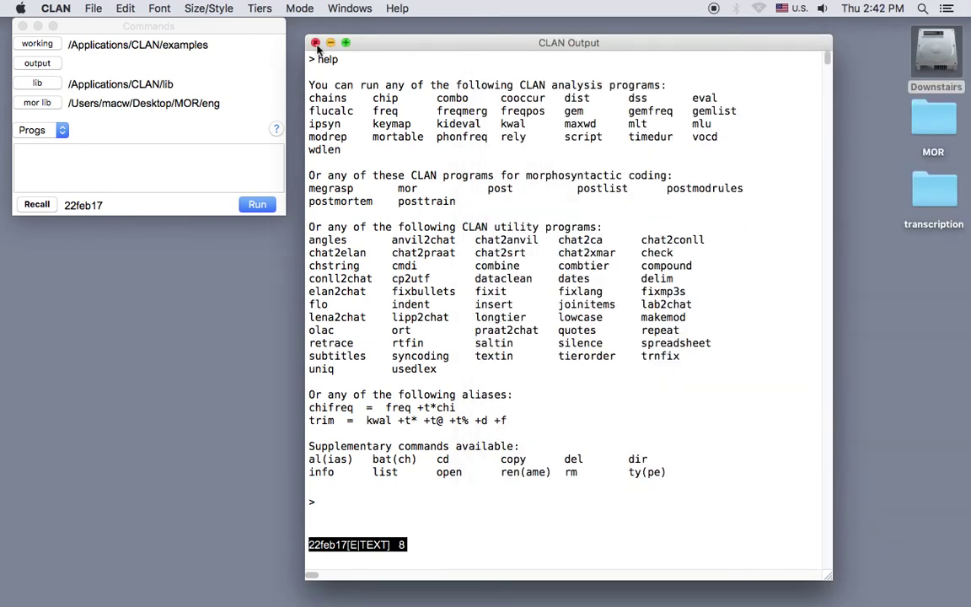
click(315, 42)
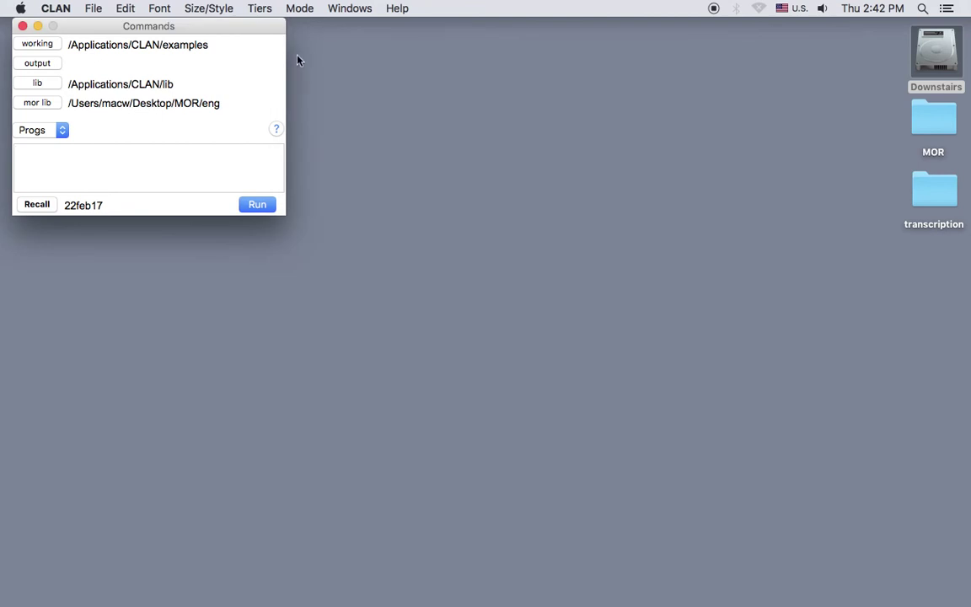
Run 'freq' without a file and scroll the output up to its usage line and options.
click(18, 152)
text(freq)
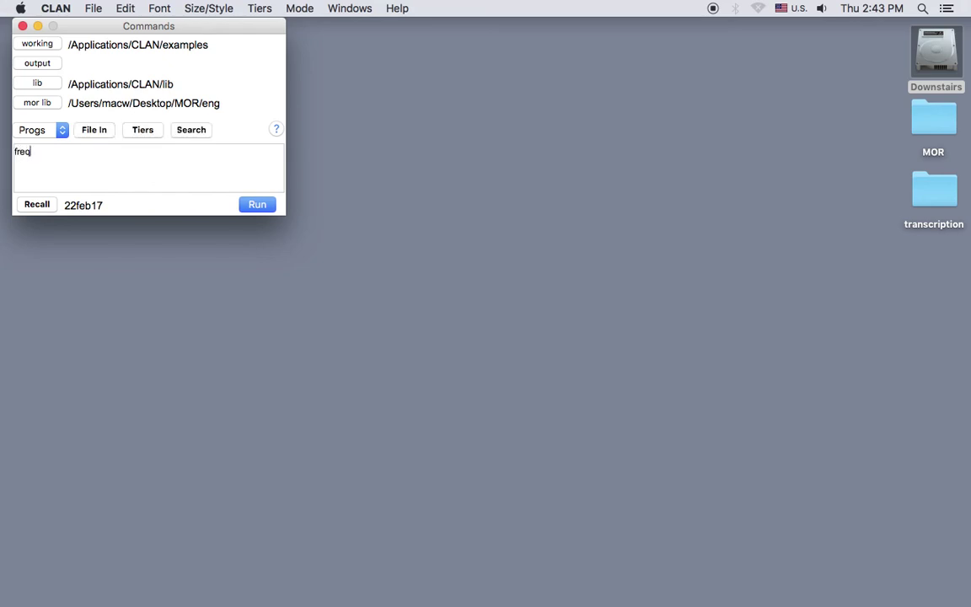
key(Return)
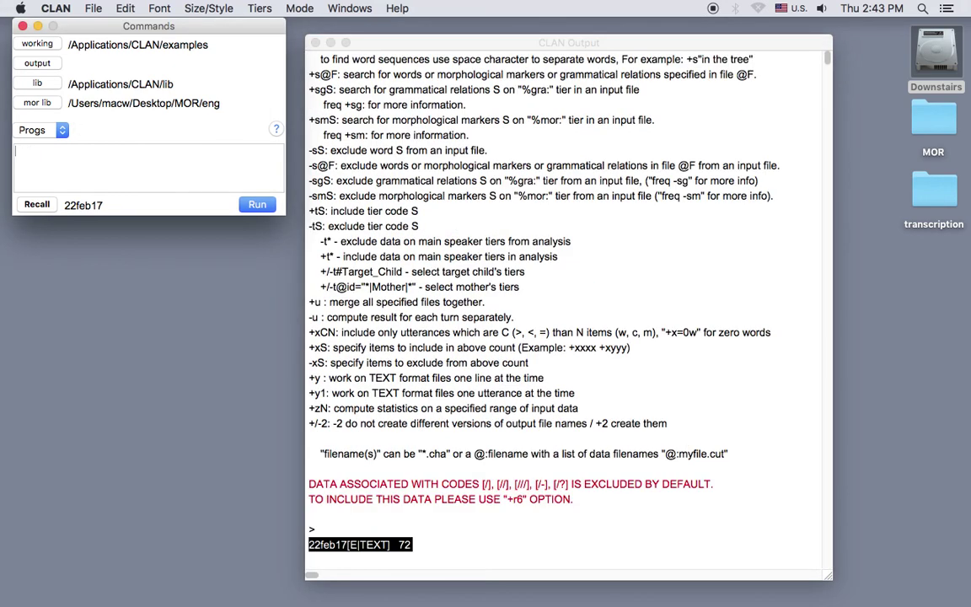
click(599, 319)
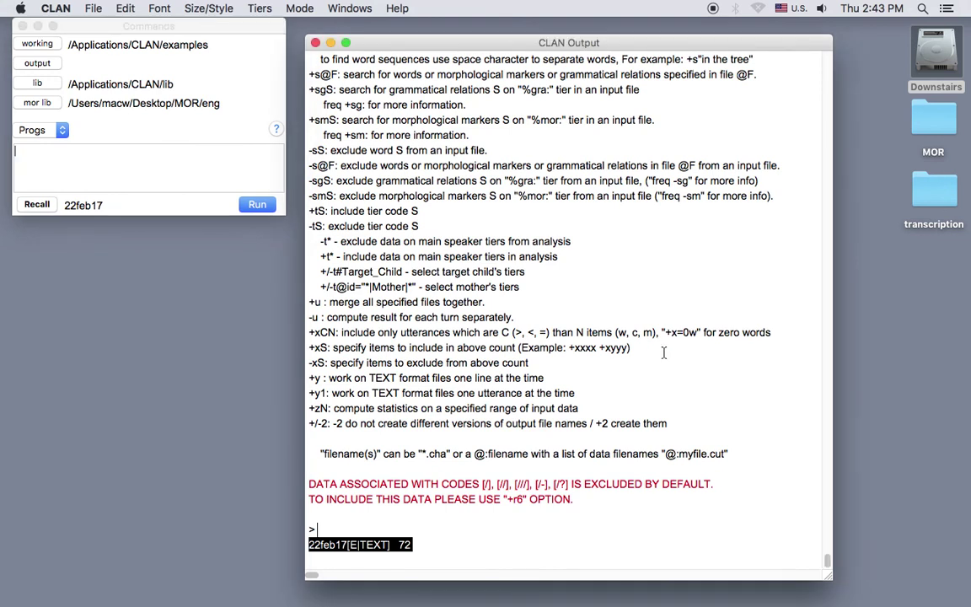
scroll(663, 352, up, 5)
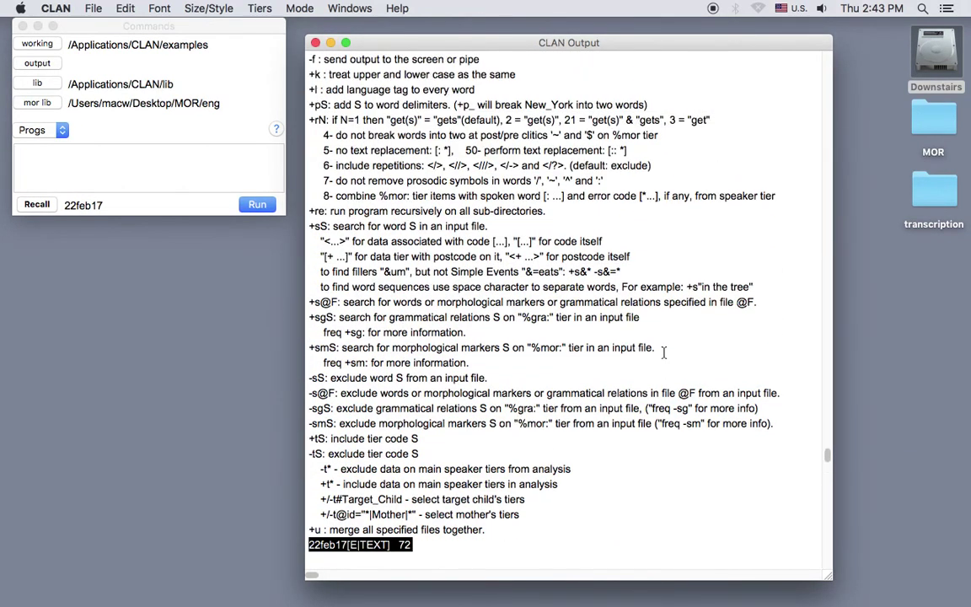
scroll(663, 352, up, 4)
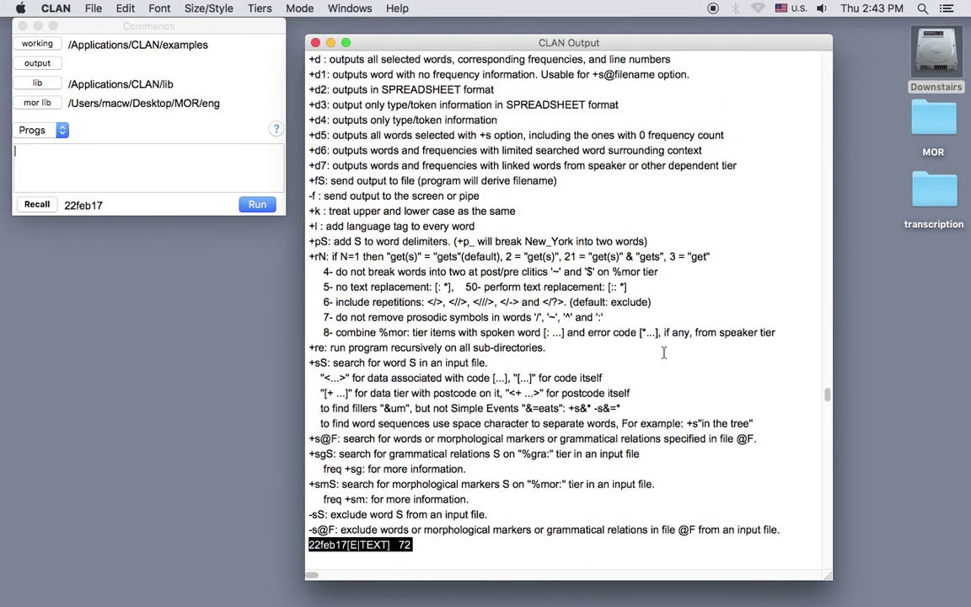
scroll(663, 353, up, 5)
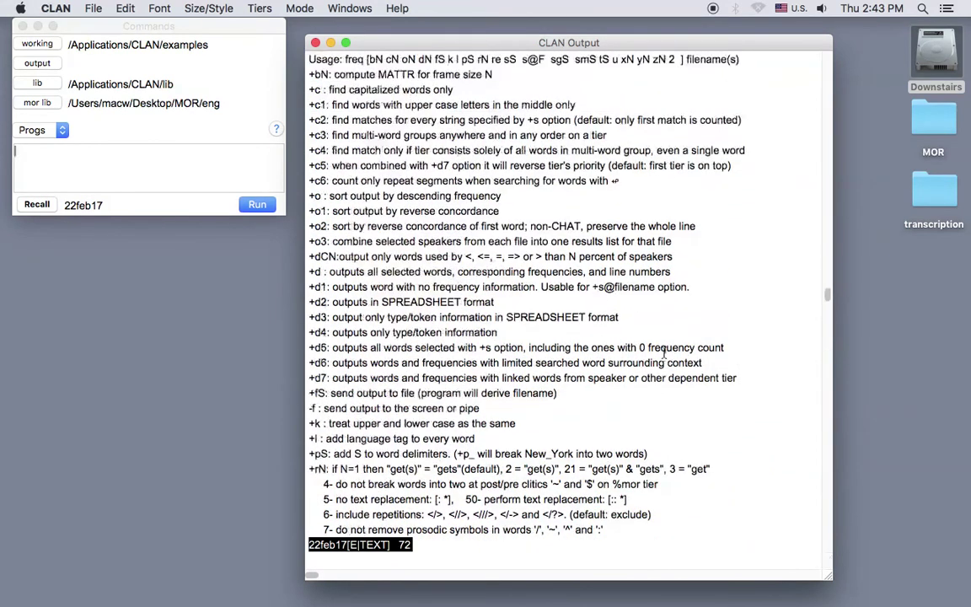